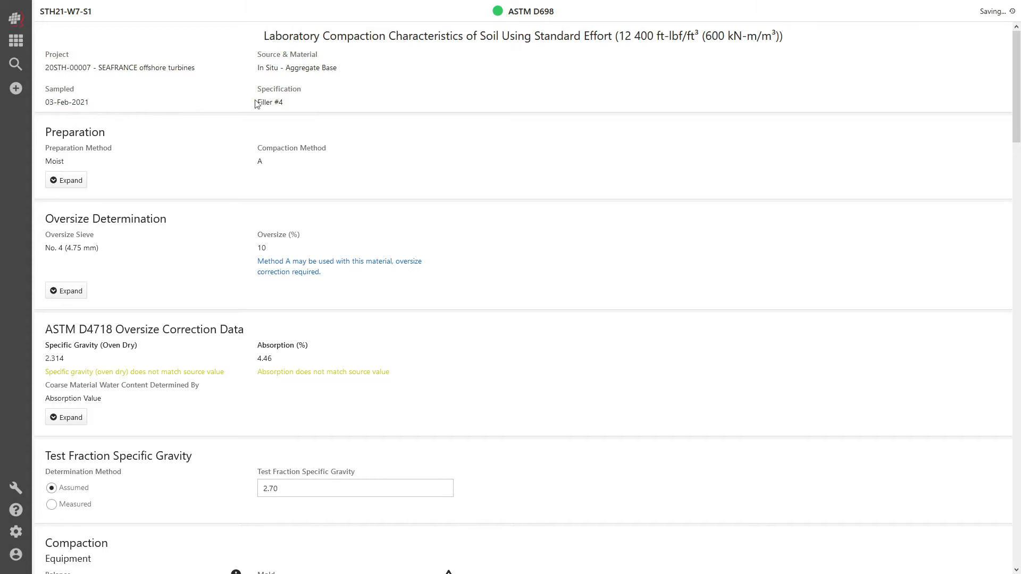
Step: Switch the compaction method determination to predefined, estimated or from material specification, and return it to Oversize Percentage
scroll(626, 167, "down", 13)
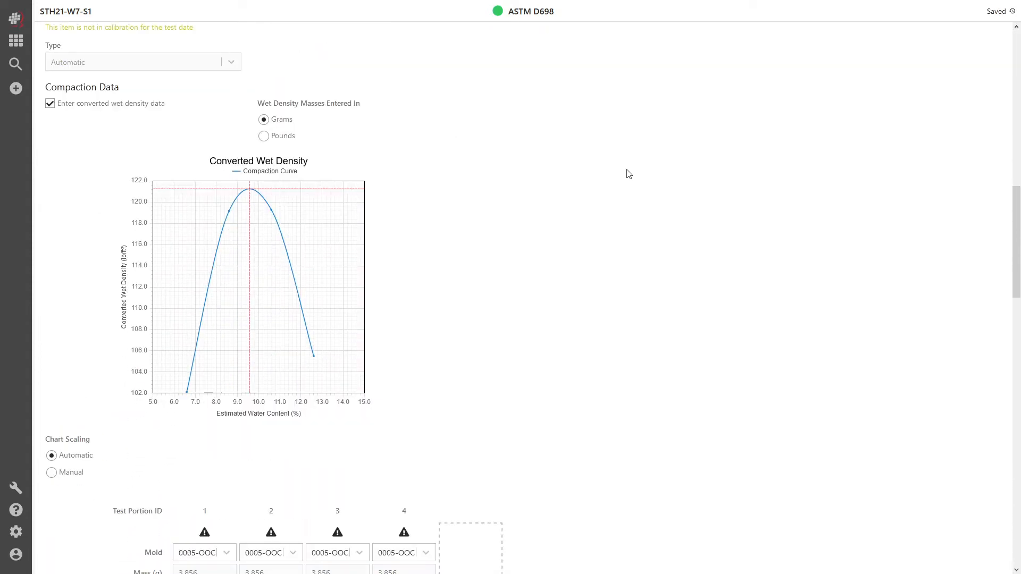
scroll(629, 175, "down", 15)
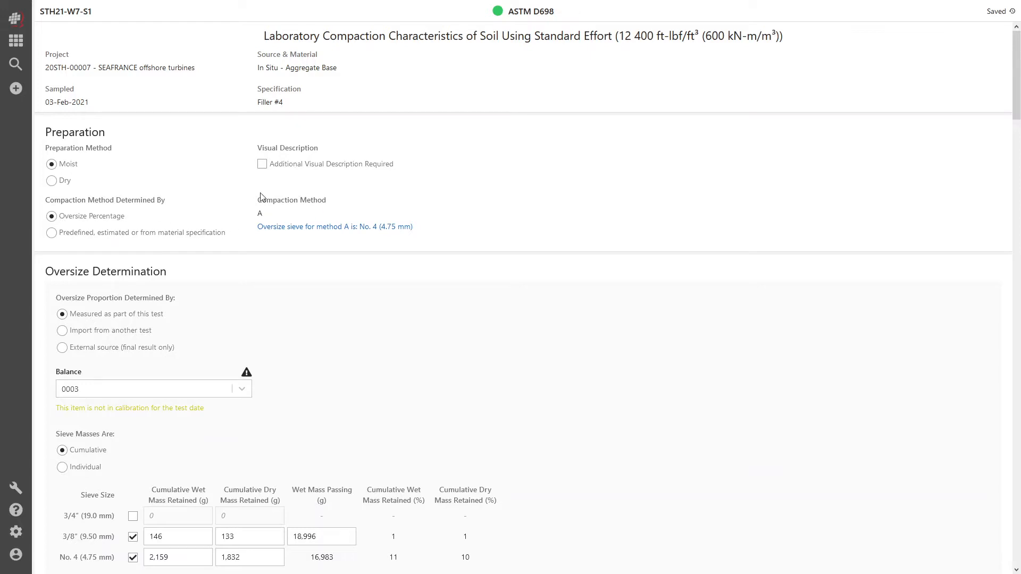
left_click(102, 237)
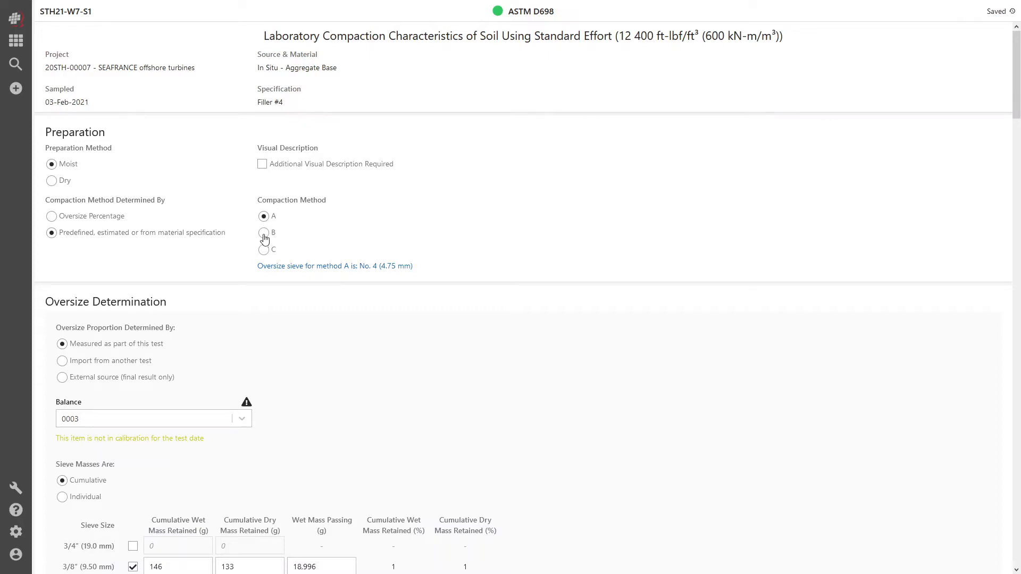
scroll(649, 292, "down", 7)
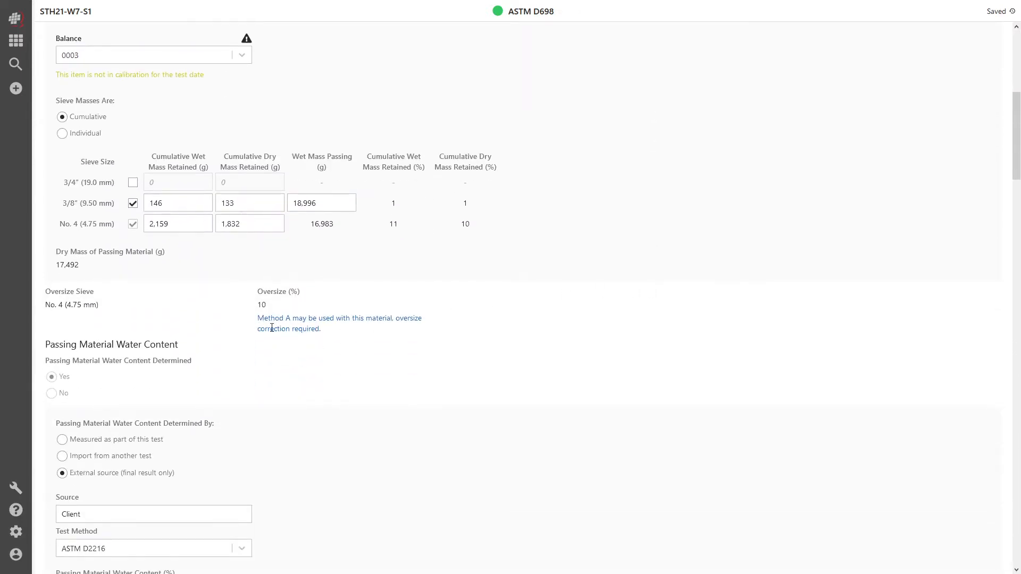
scroll(329, 329, "up", 7)
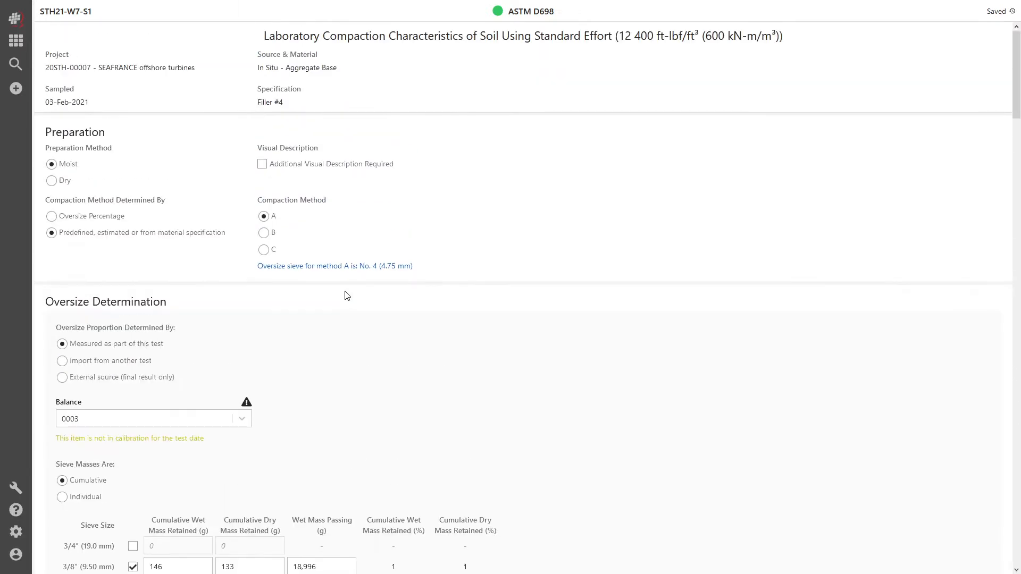
left_click(99, 219)
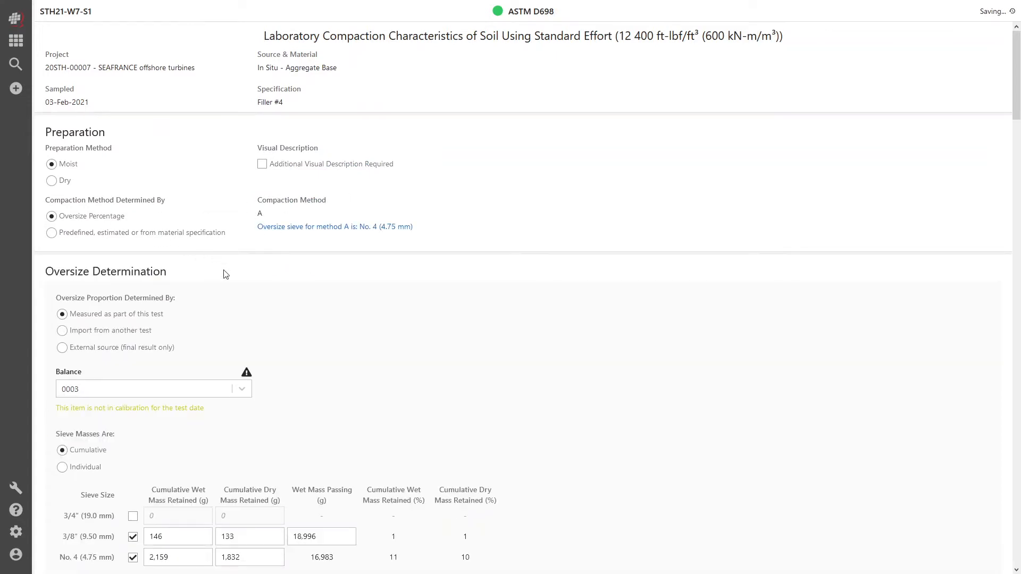
Step: Change the oversize proportion to import from another test on this sample and import its particle-size distribution data
scroll(383, 196, "down", 5)
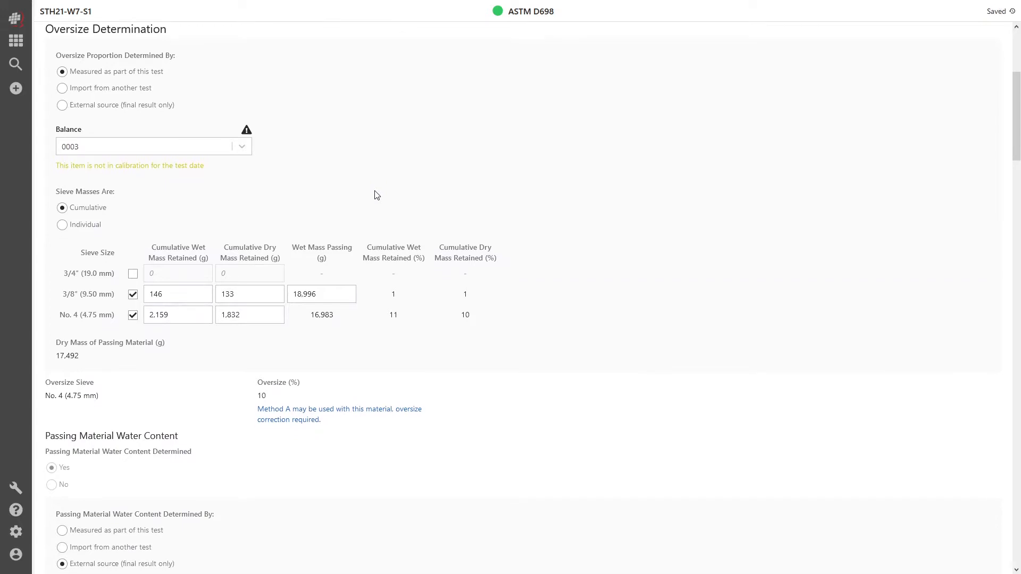
left_click(108, 89)
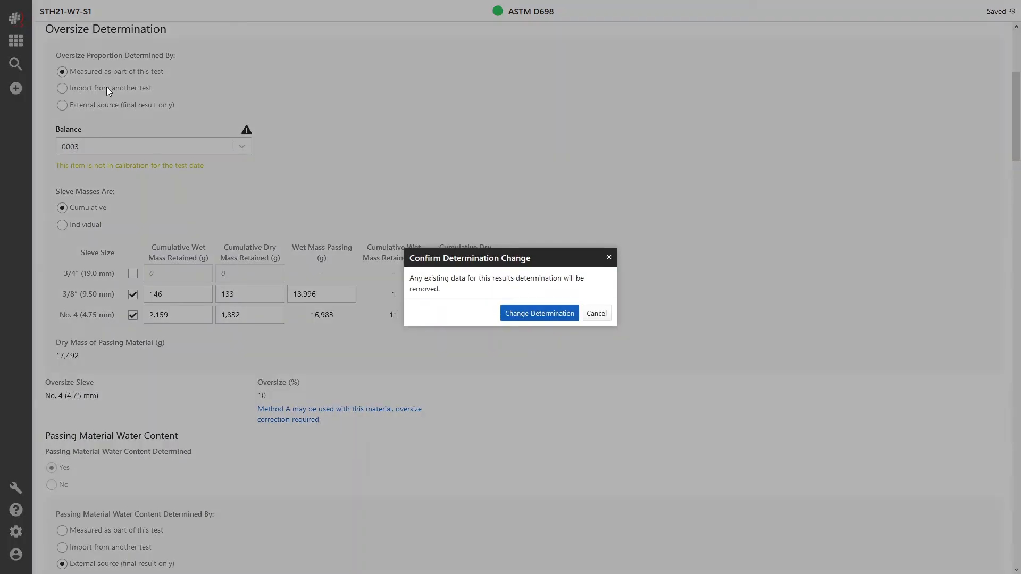
left_click(544, 316)
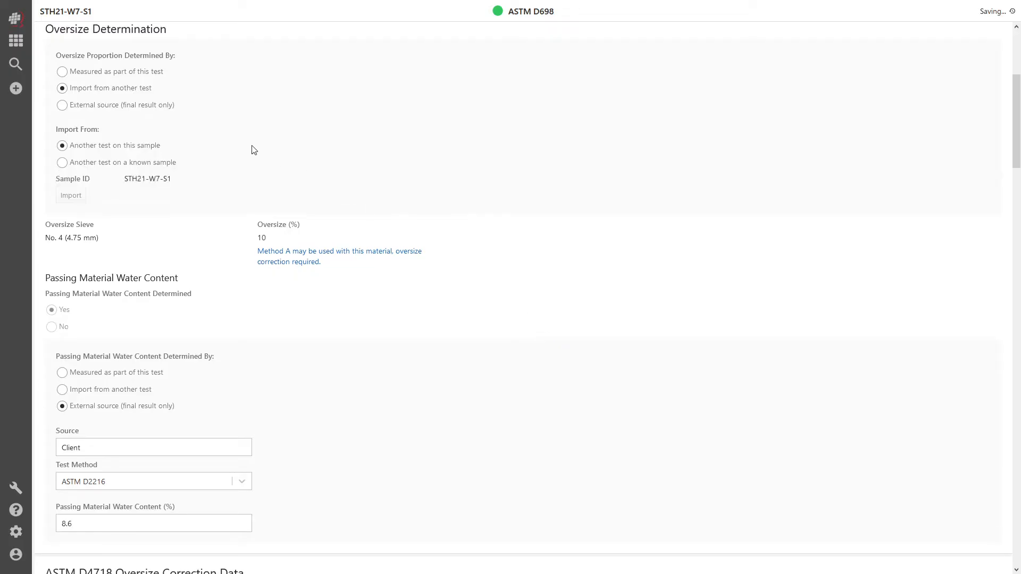
left_click(81, 200)
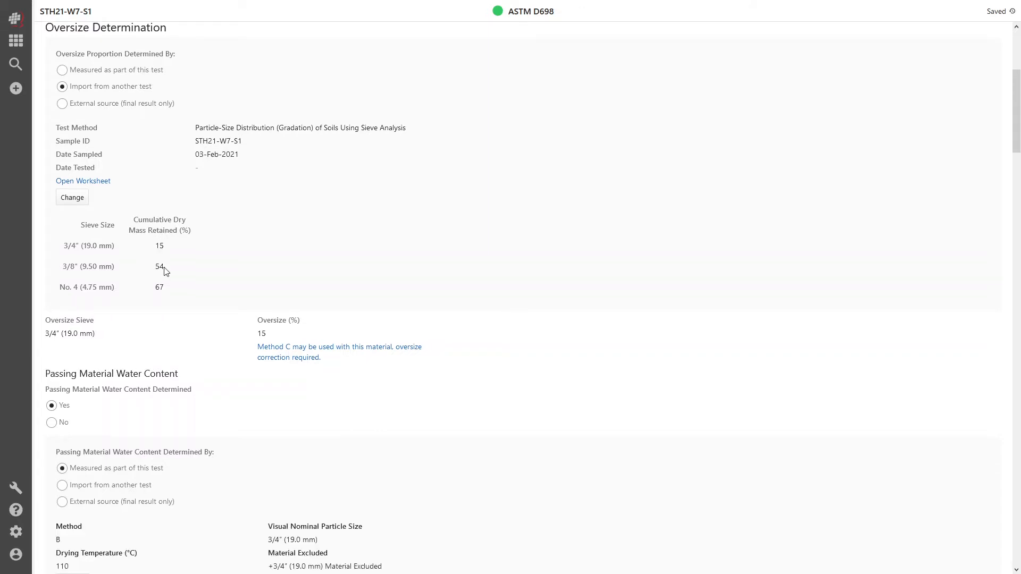
Step: Record the passing material water content data: tare ID T060221-1, tare mass 563.40 g, wet mass 859.60 g and dry mass 798.3 g
scroll(165, 271, "down", 9)
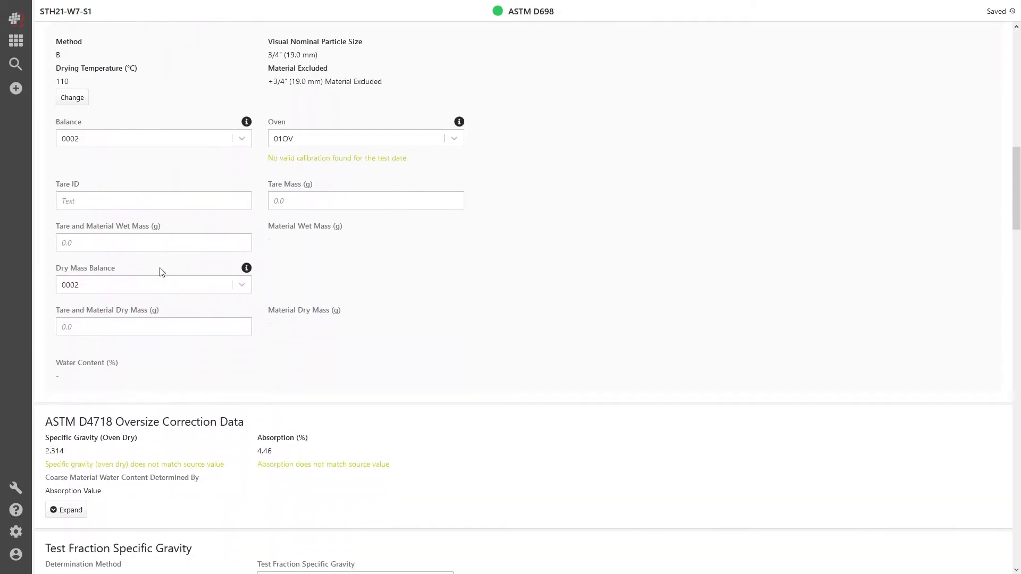
type("T060221-1")
key("Tab")
key("Tab")
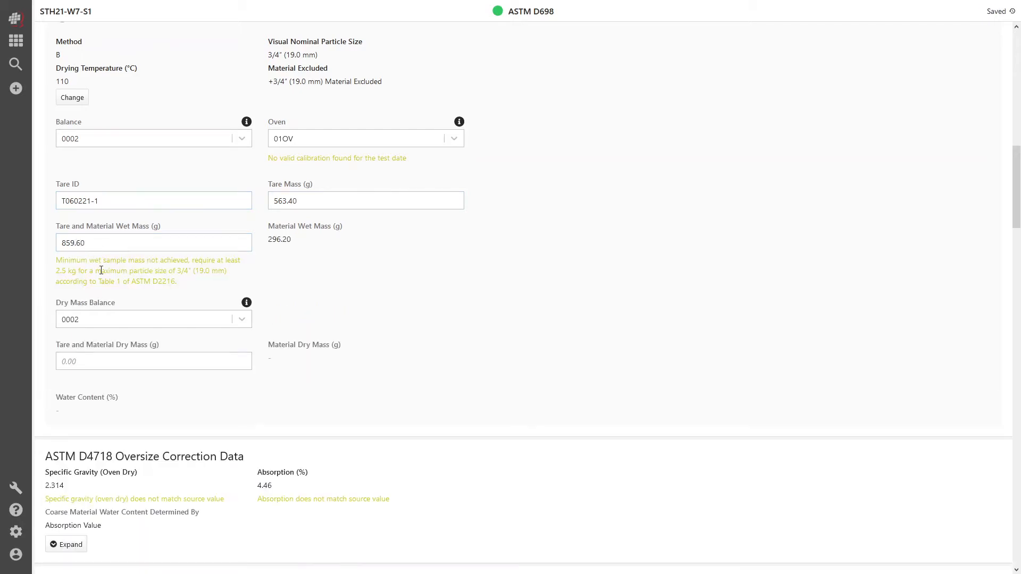
left_click(107, 364)
type("798.3")
key("Tab")
Step: Examine the coarse aggregate specific gravity, absorption and water temperature data in the ASTM D4718 oversize correction section
scroll(91, 100, "down", 8)
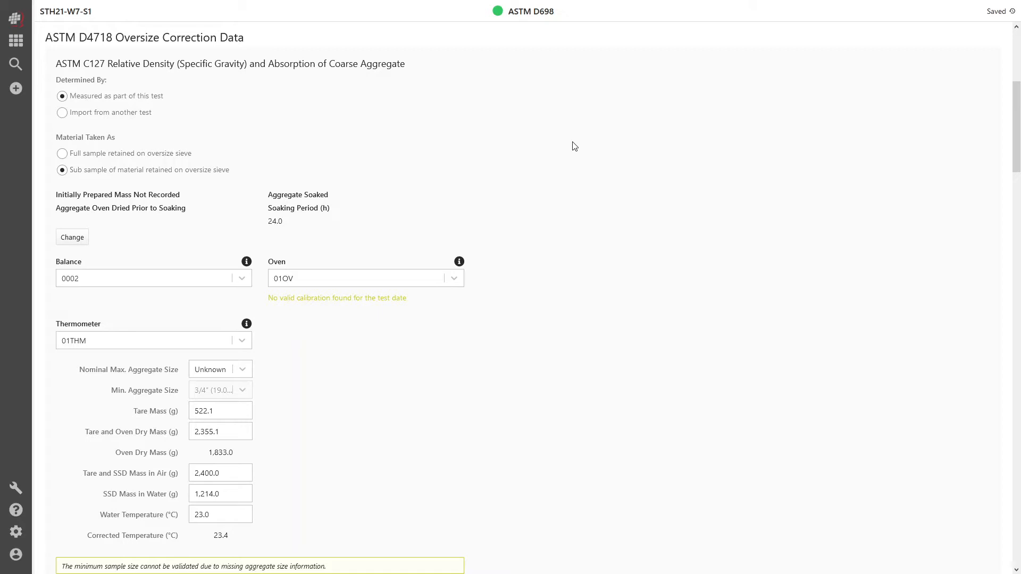
scroll(574, 139, "down", 3)
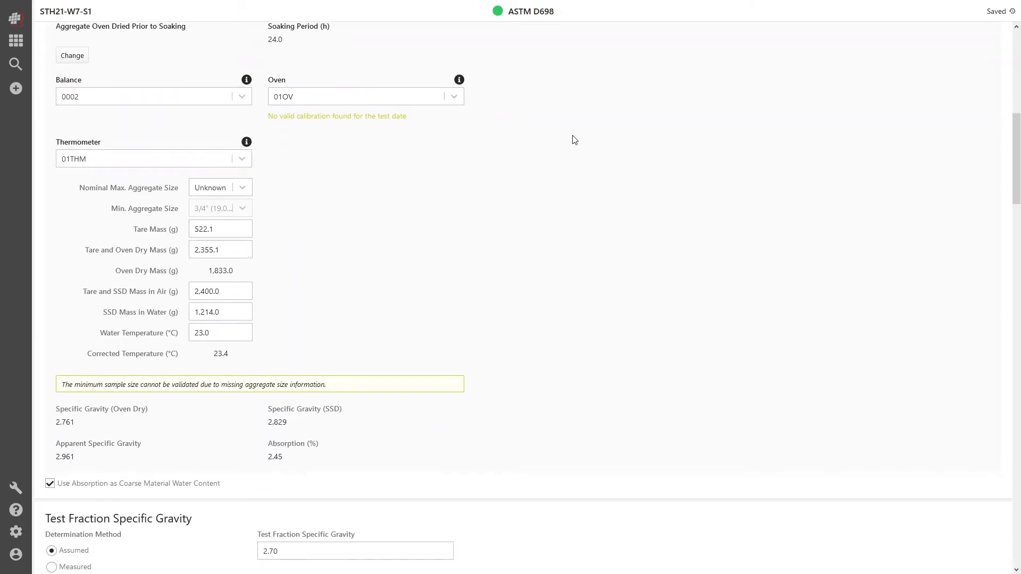
left_click(226, 331)
left_click(225, 353)
scroll(388, 200, "down", 8)
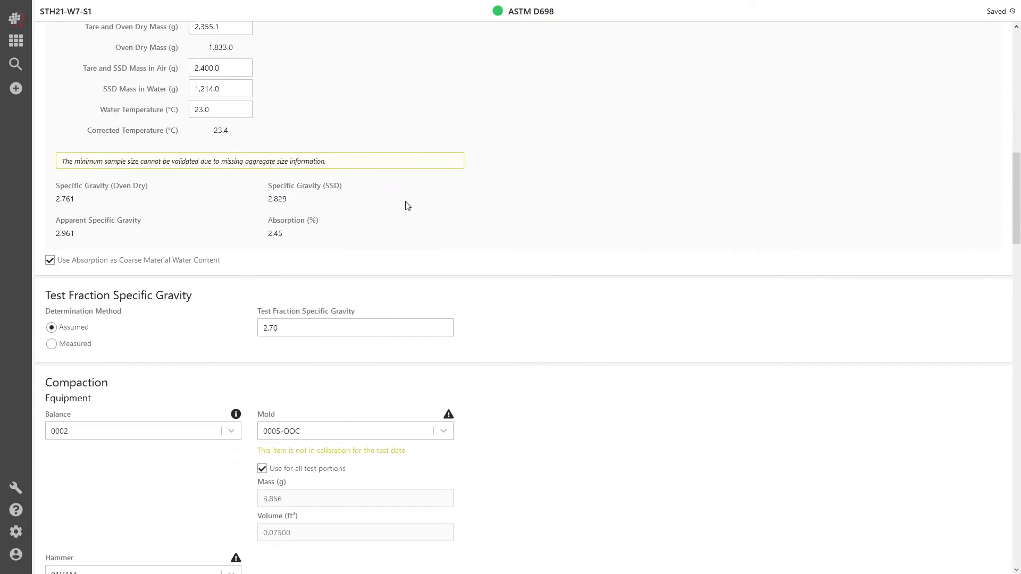
scroll(611, 182, "down", 3)
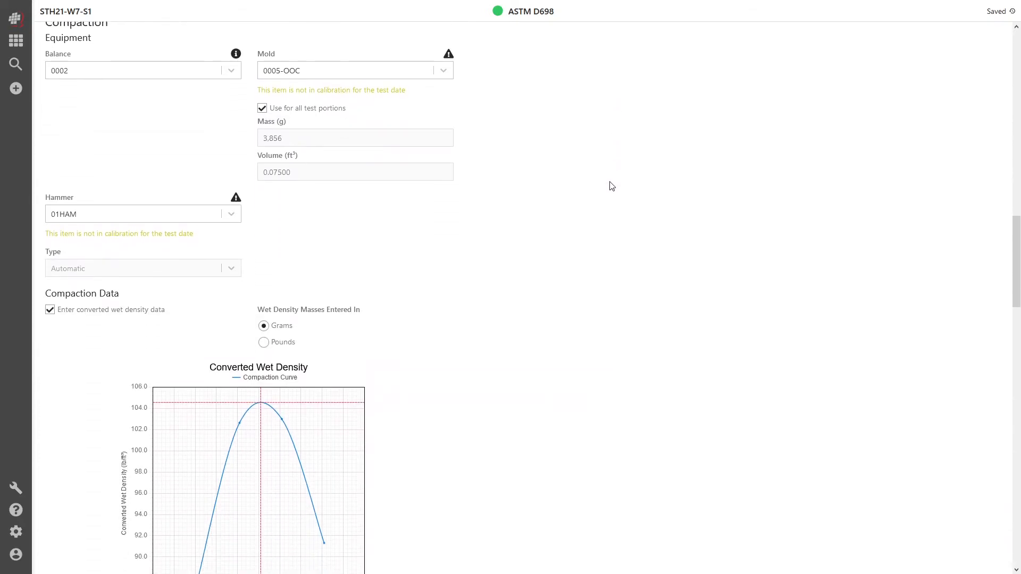
Step: Turn off using the selected compaction mold for all test portions so each portion has its own mold choice
left_click(318, 110)
left_click(317, 112)
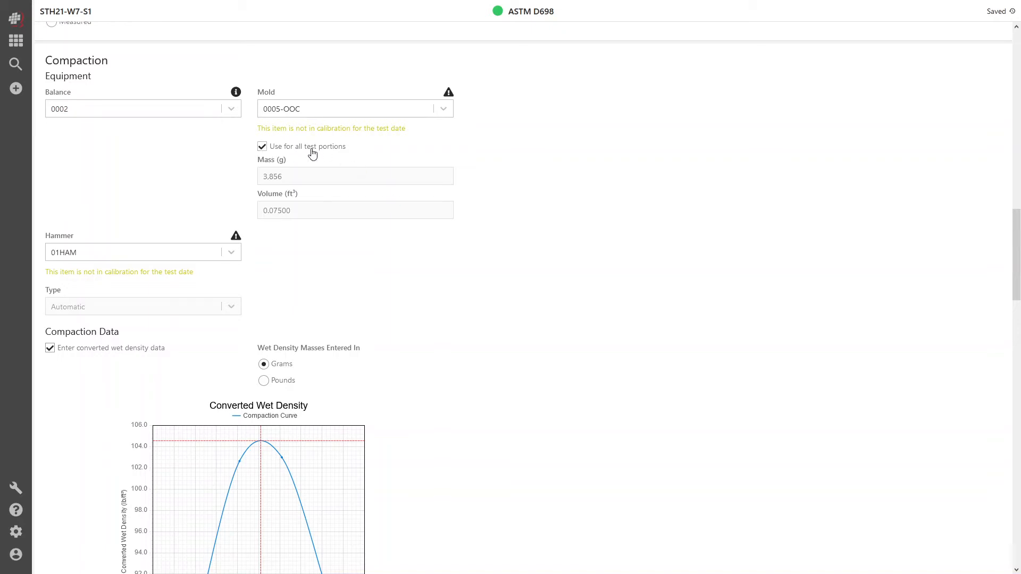
scroll(526, 184, "down", 8)
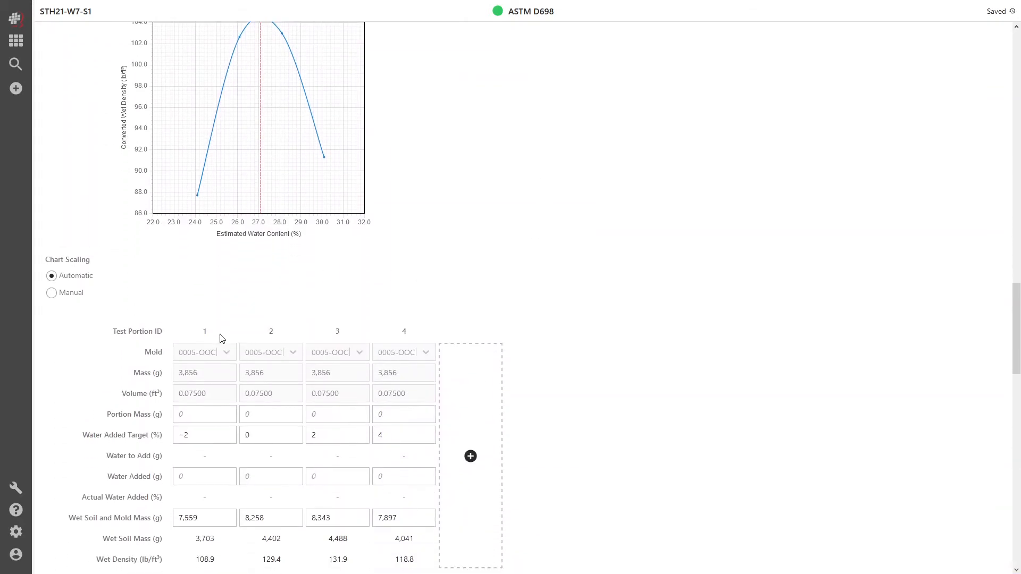
scroll(538, 328, "up", 9)
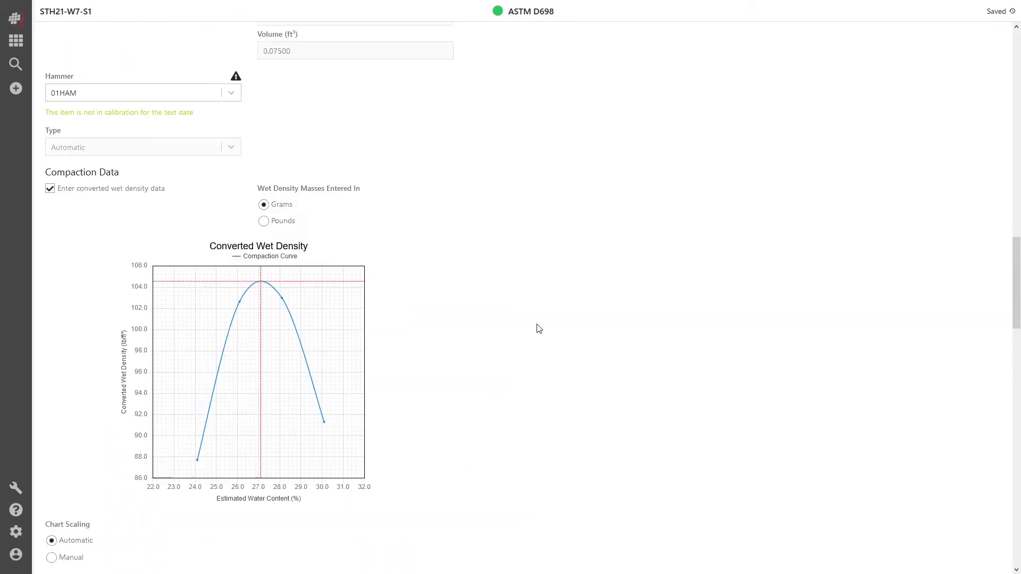
left_click(280, 208)
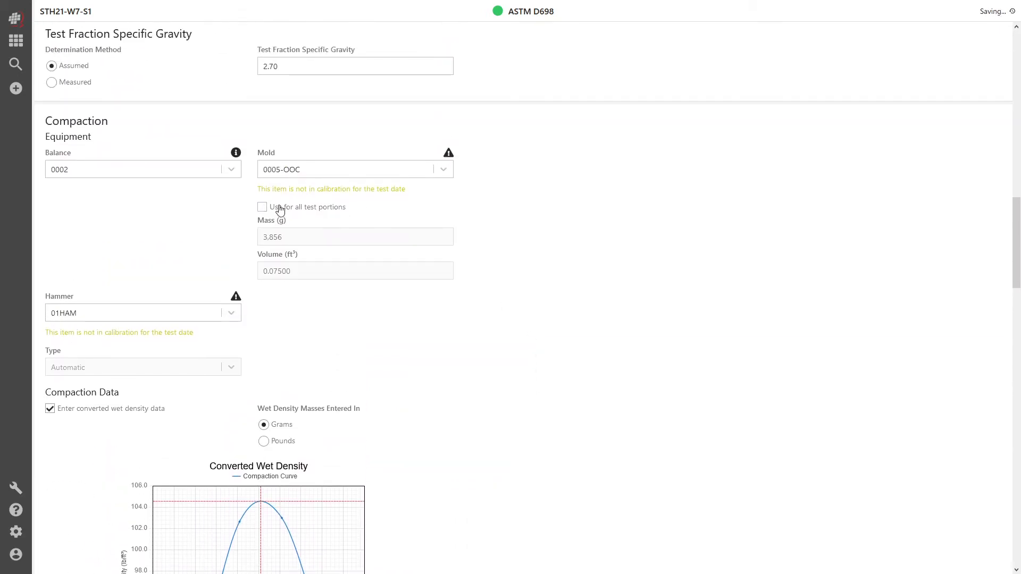
scroll(480, 241, "down", 10)
Step: Add a fifth test portion to the compaction data and open its mold choices
left_click(358, 314)
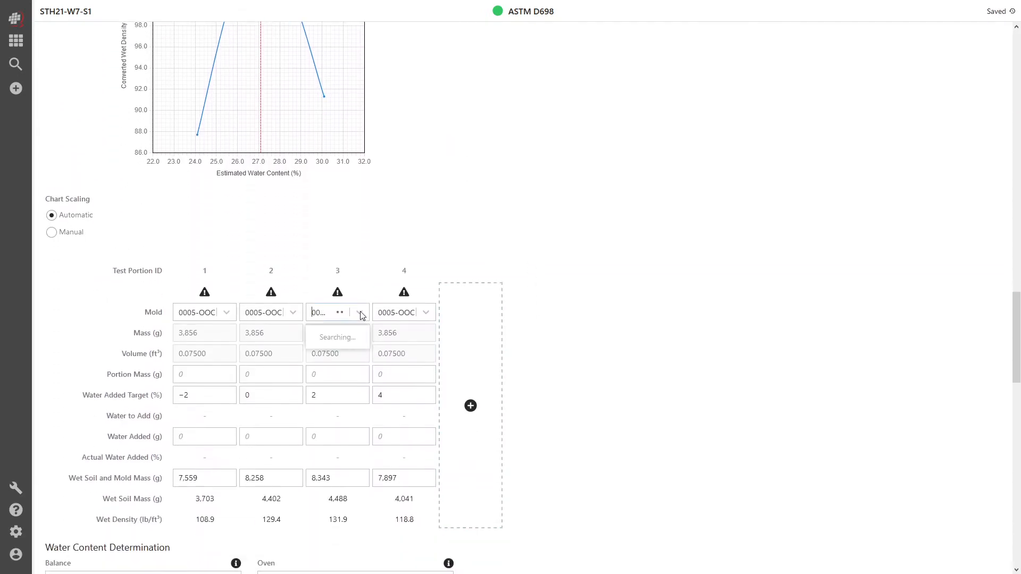
left_click(476, 326)
left_click(490, 333)
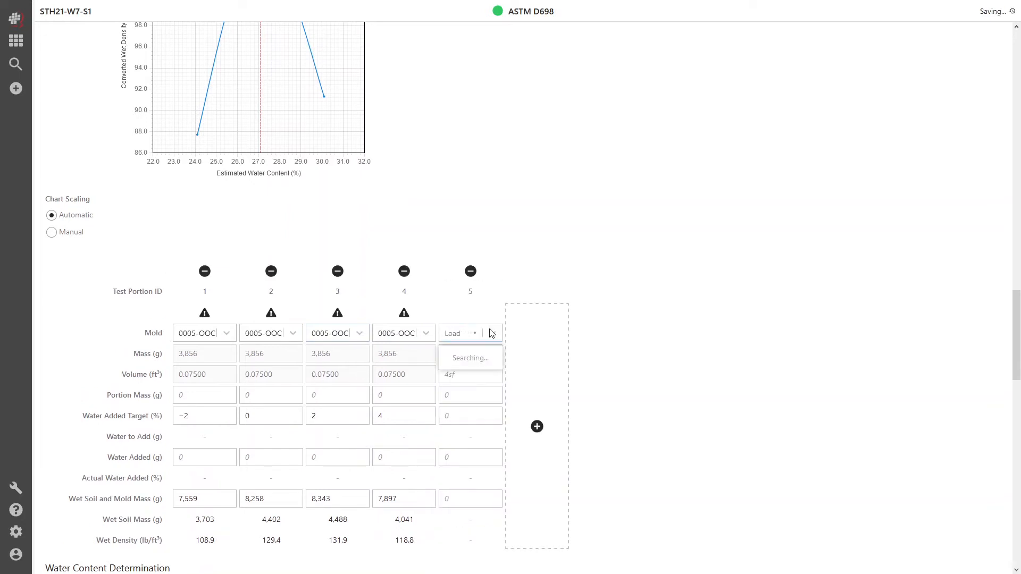
left_click(481, 437)
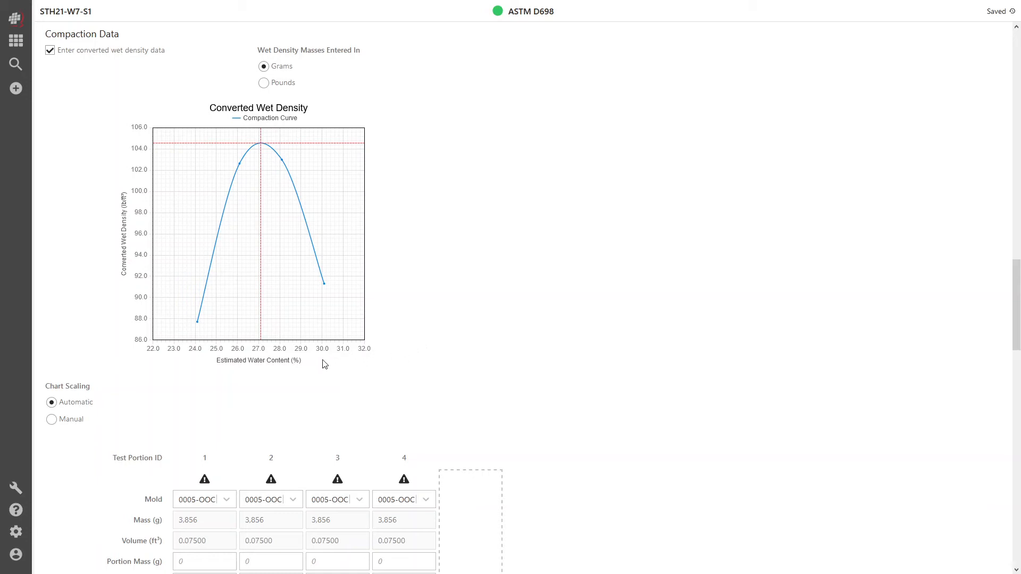
Step: Clear the wet soil and mold mass of test portion 4, check the converted wet density chart, and re-enter 7897 g
left_click_drag(229, 362, 305, 366)
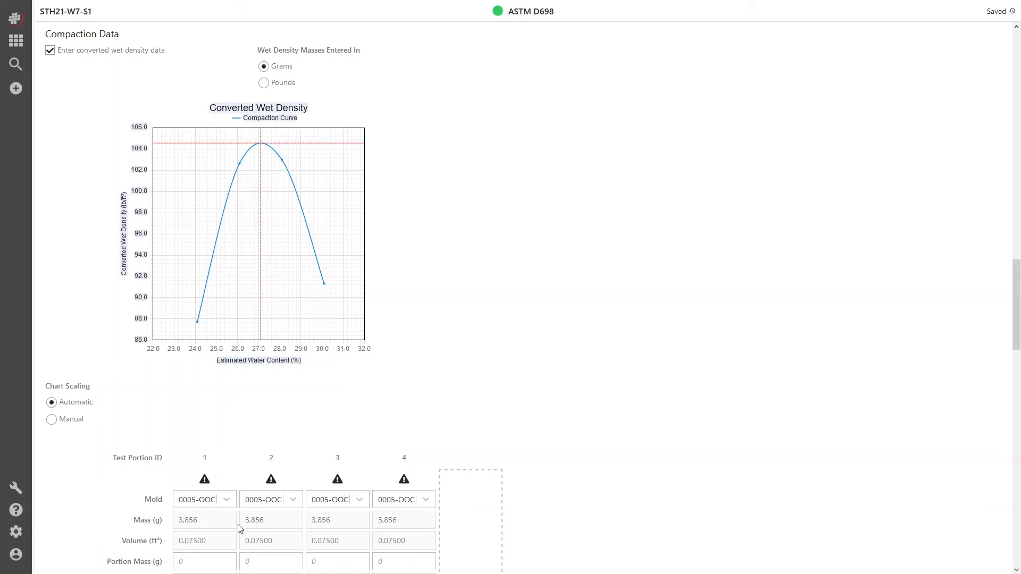
left_click(283, 362)
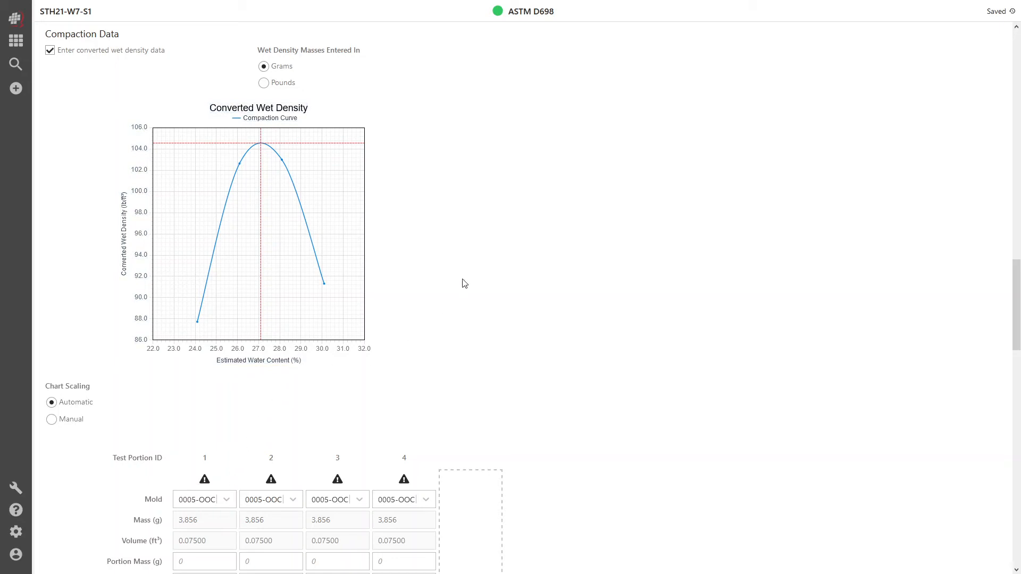
scroll(525, 225, "down", 5)
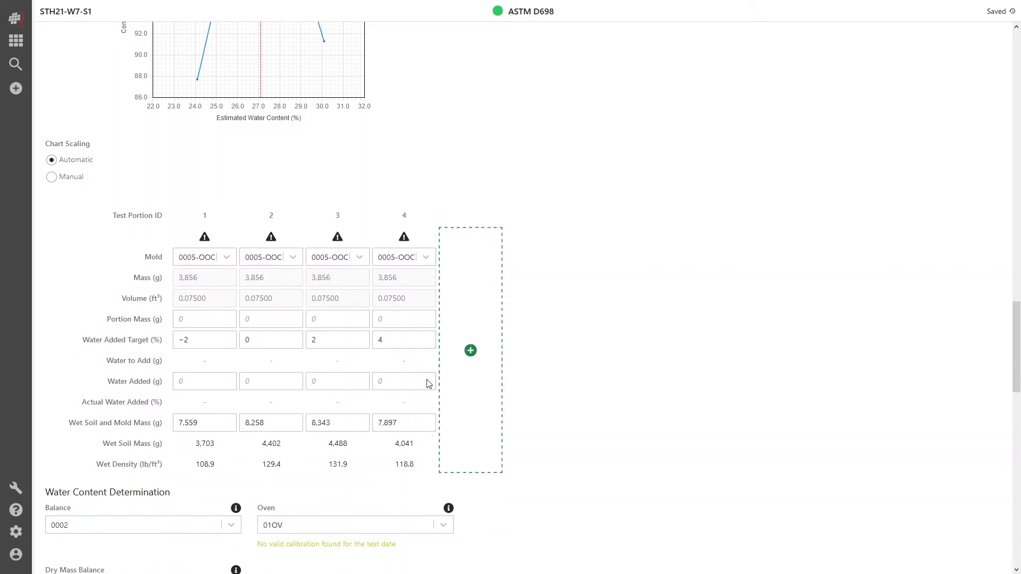
double_click(410, 426)
key("BackSpace")
scroll(569, 257, "up", 2)
scroll(575, 257, "up", 4)
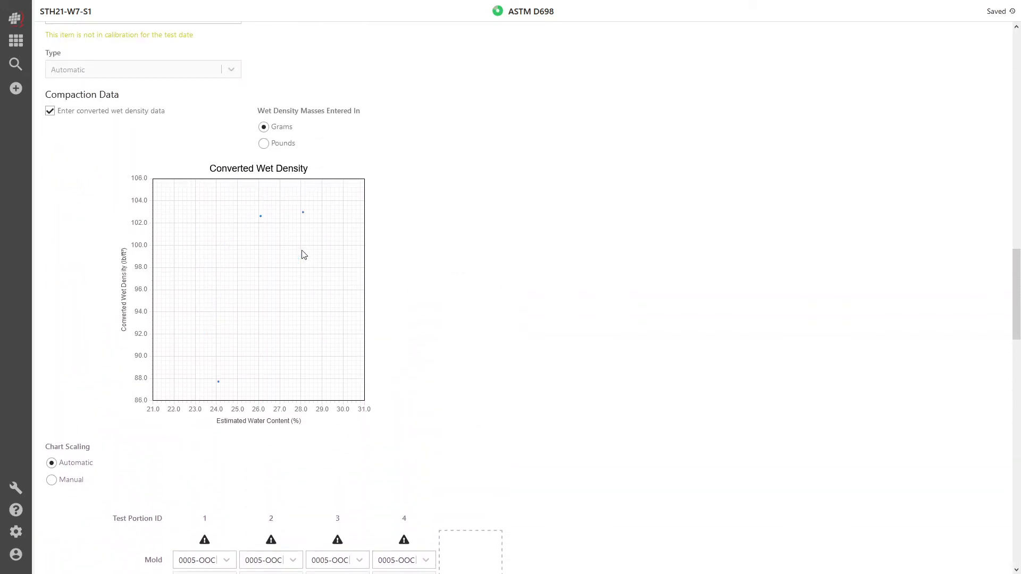
scroll(501, 268, "down", 6)
type("7897")
scroll(590, 312, "up", 5)
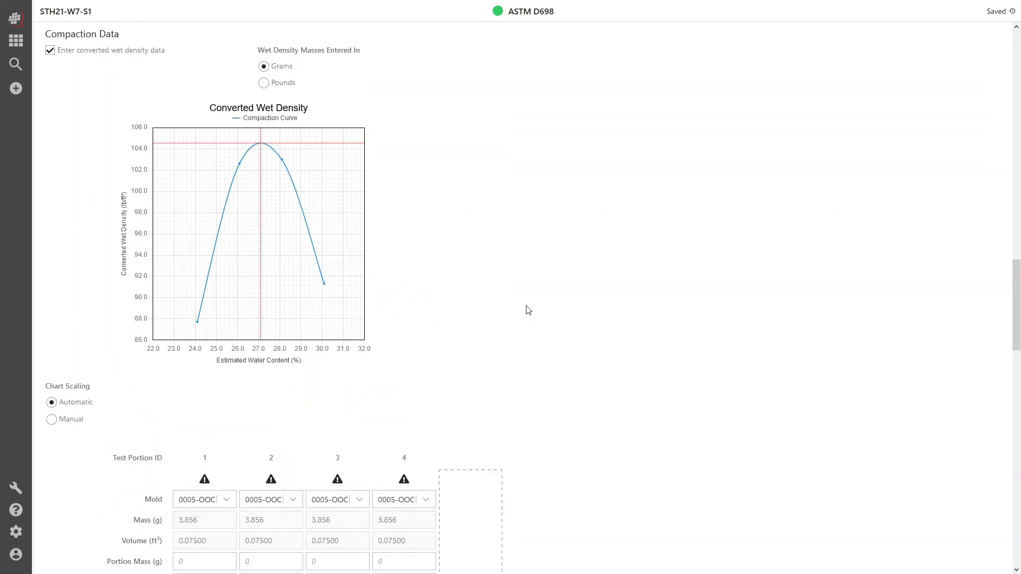
Step: Review the tare and material dry masses of the four test portions and the maximum dry unit weight results
scroll(524, 308, "down", 6)
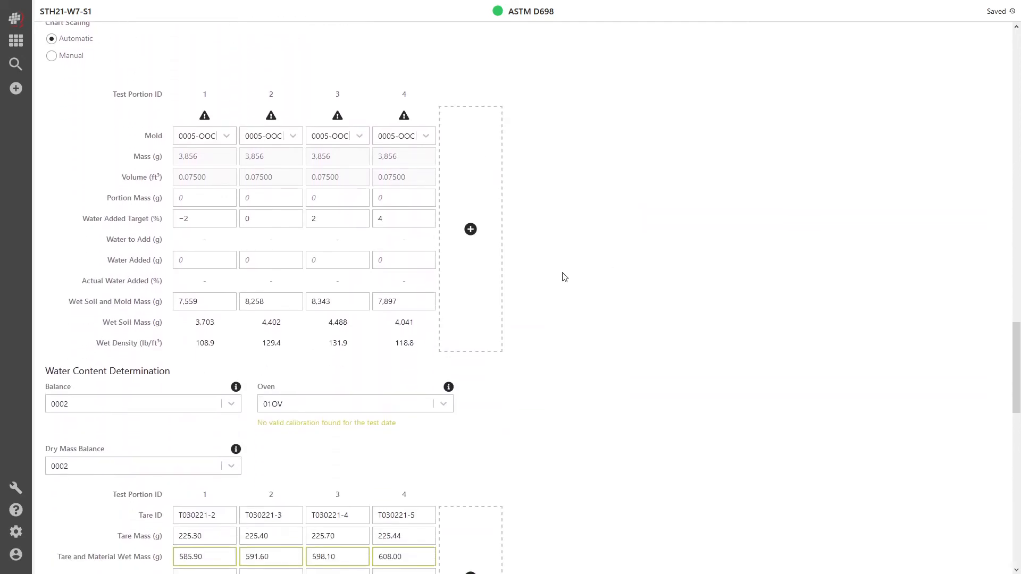
scroll(563, 278, "down", 6)
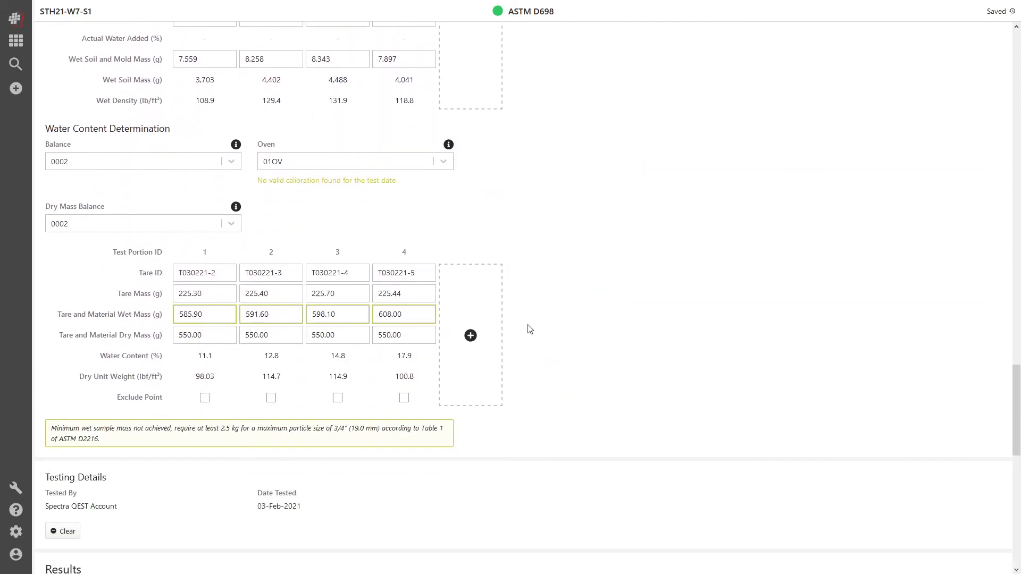
left_click(202, 335)
left_click(269, 334)
left_click(345, 333)
left_click(404, 334)
left_click(568, 290)
scroll(583, 212, "down", 1)
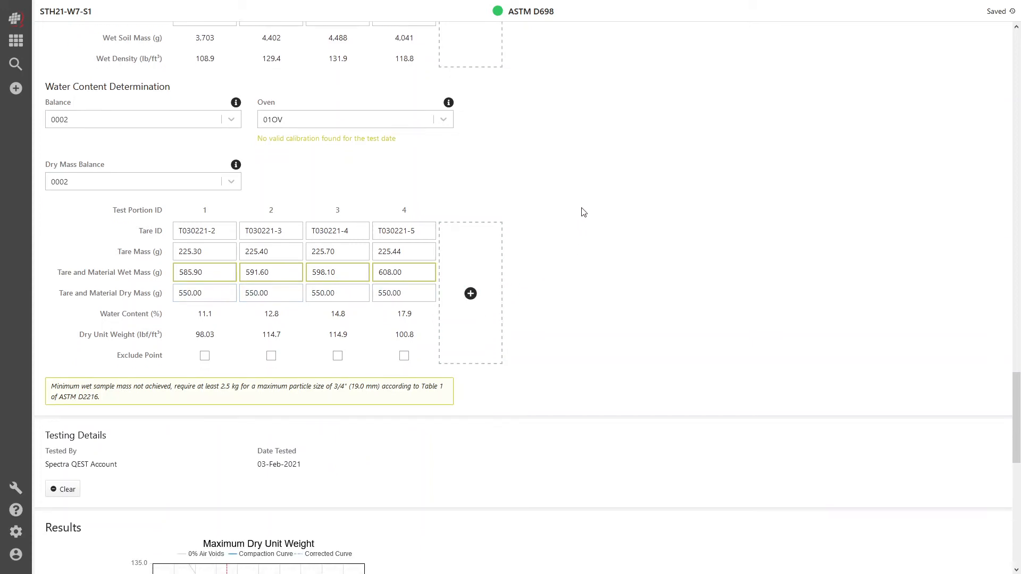
scroll(581, 212, "down", 6)
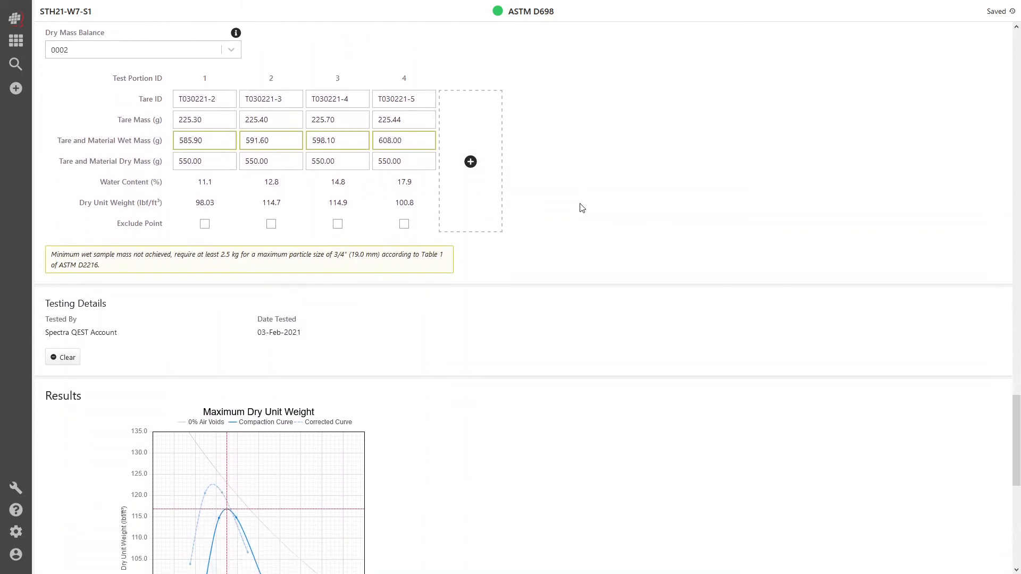
scroll(582, 205, "down", 2)
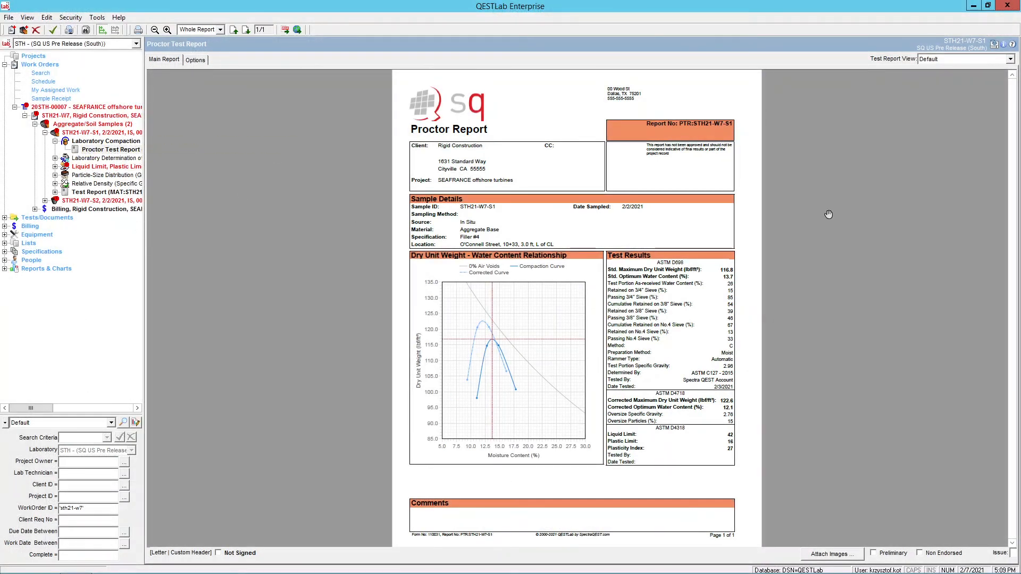
Step: In QESTLab Enterprise, set the Proctor report's test report view to Plasticity Chart and look through both report pages
left_click(952, 59)
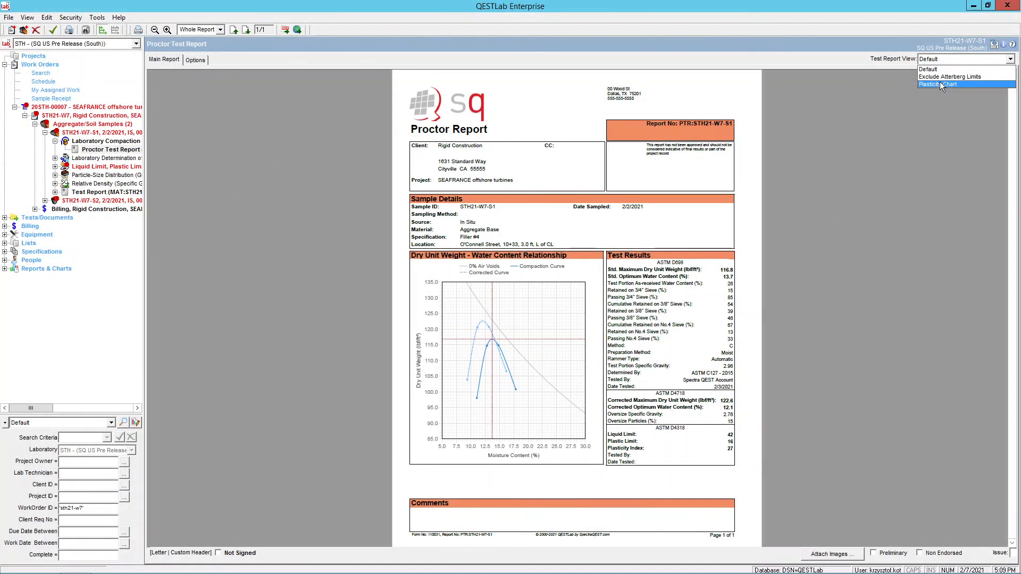
left_click(939, 82)
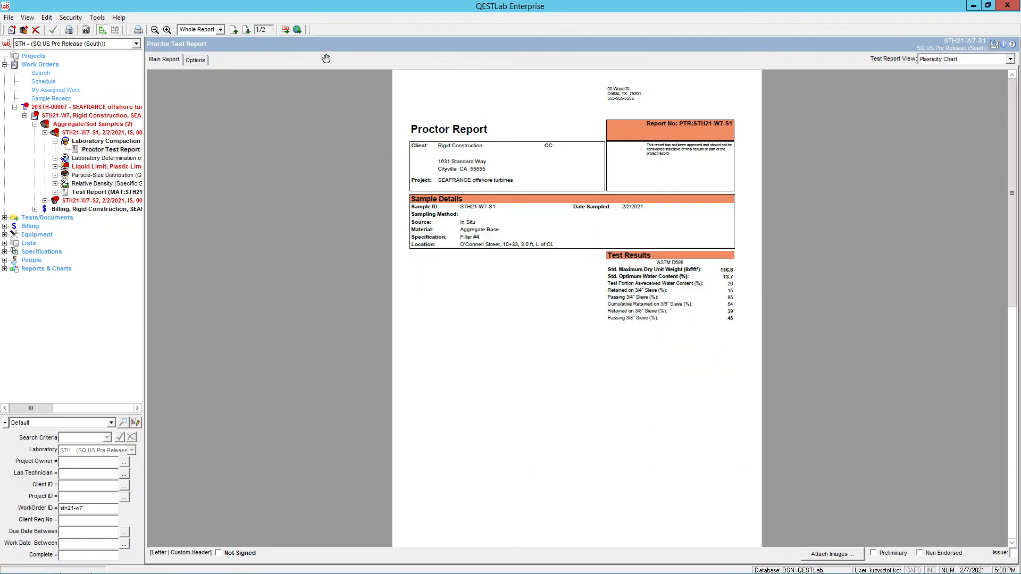
left_click(247, 30)
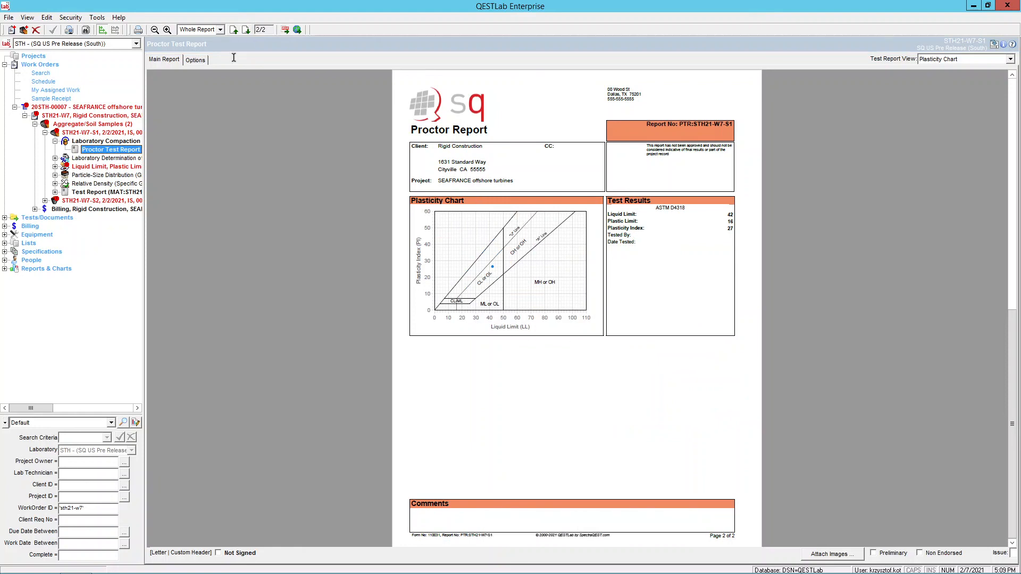
left_click(234, 30)
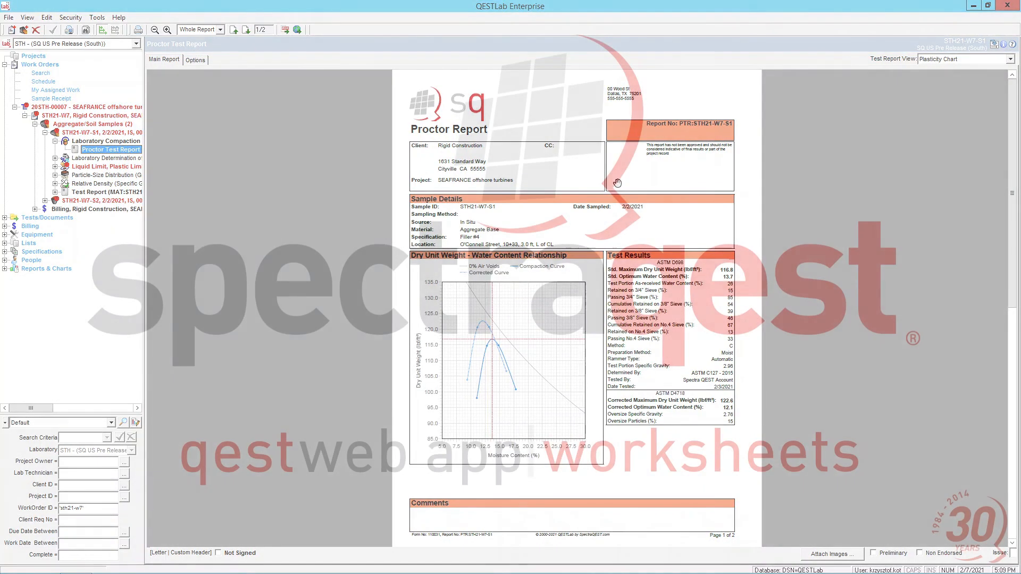